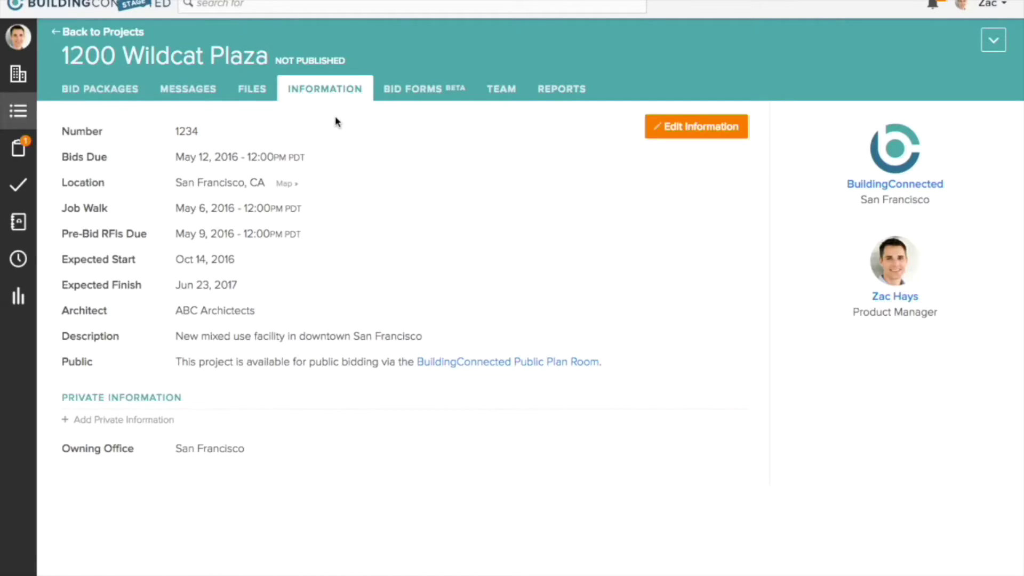
- Add the required acknowledgment 'Did you receive addenda 4?' to the project bid form and save it
click(404, 99)
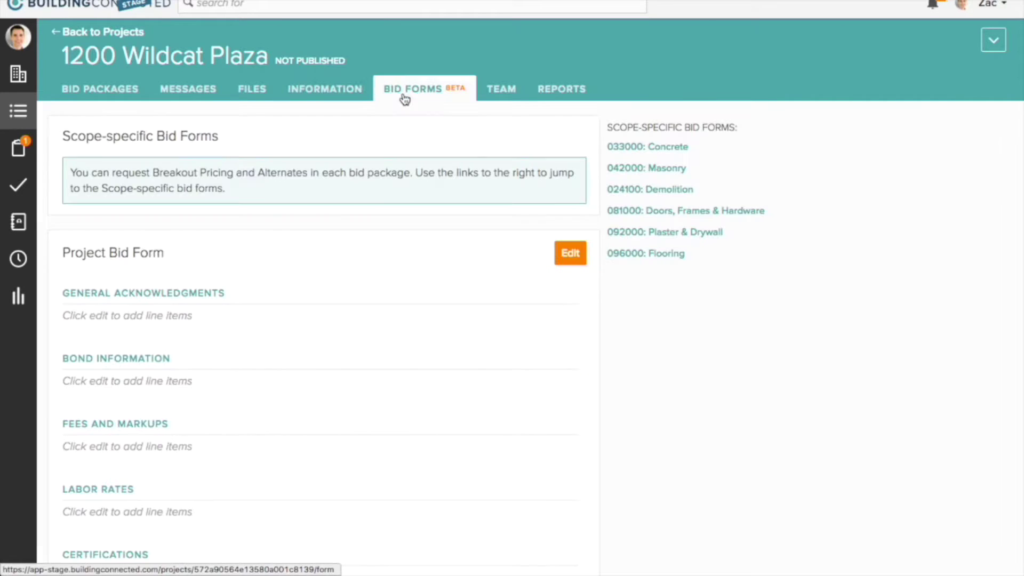
click(569, 253)
click(223, 334)
text(Did you receive addenda 4?)
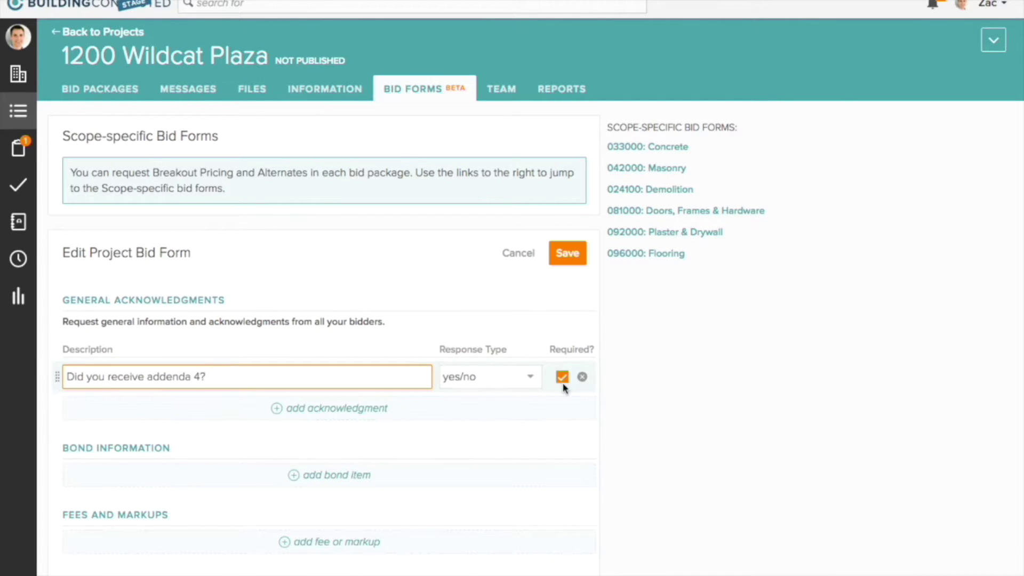
click(563, 378)
click(564, 378)
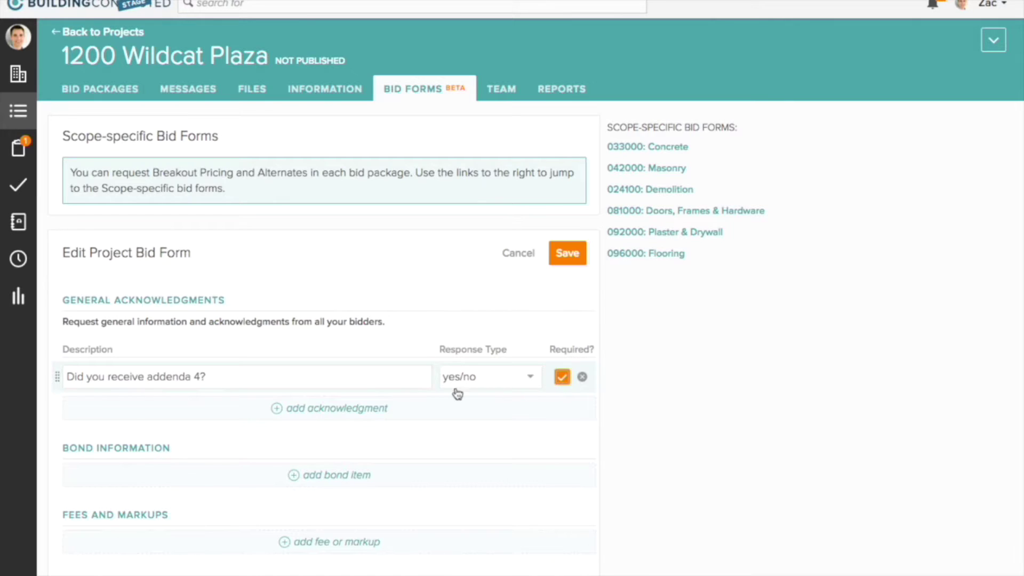
click(569, 256)
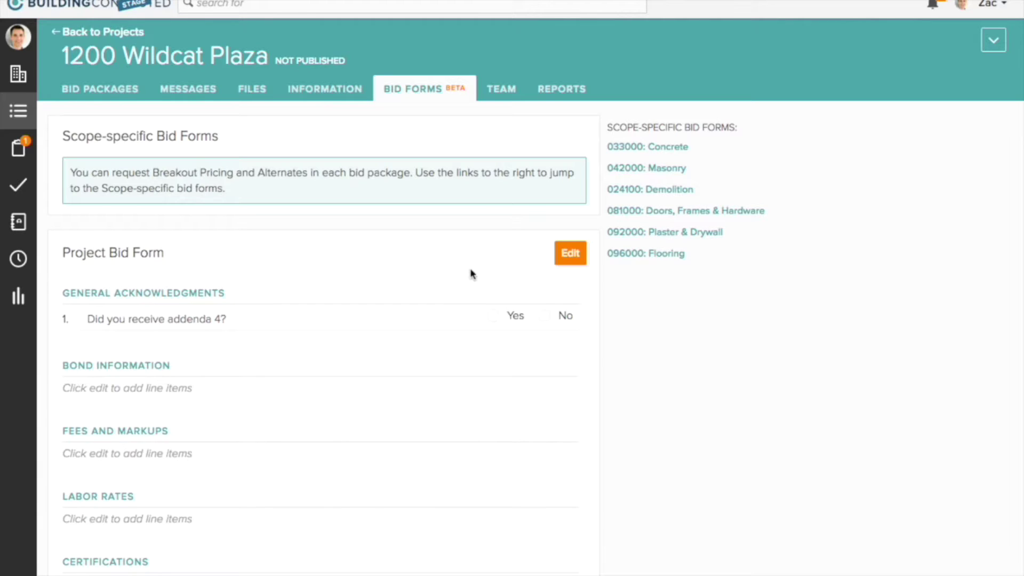
- Edit the Concrete bid form and add a Structural Concrete line item priced in cubic yards
click(678, 153)
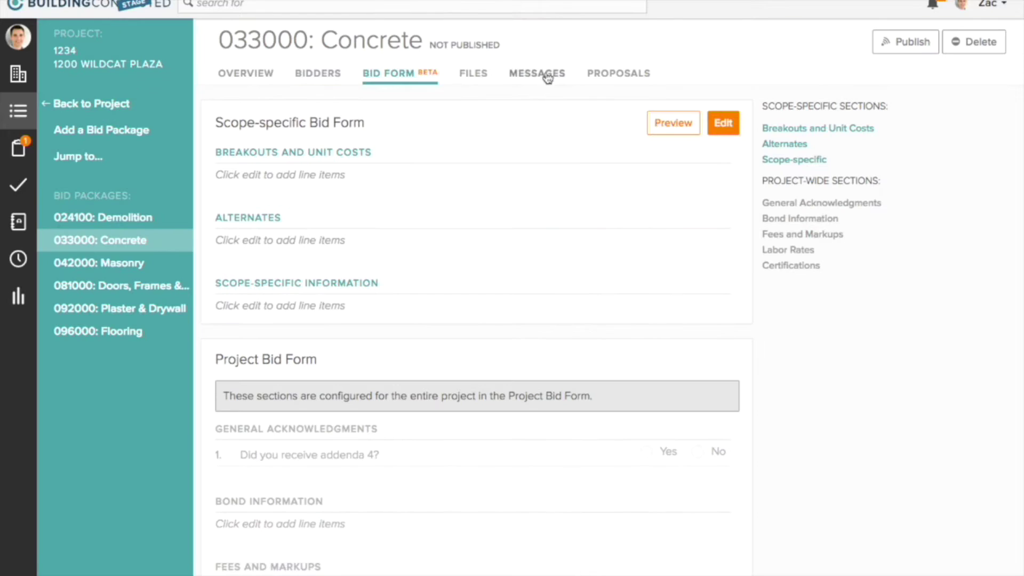
click(727, 130)
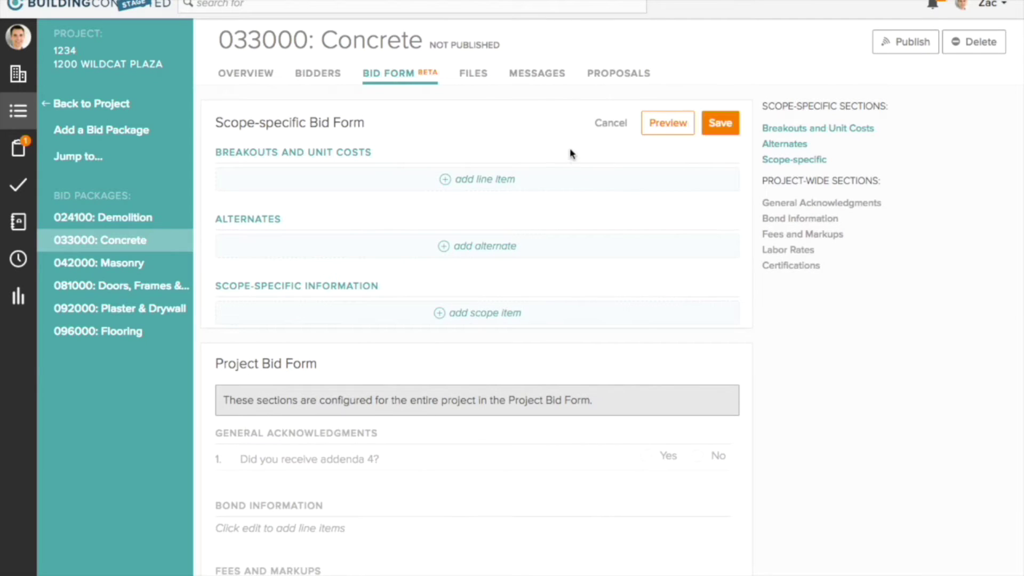
click(532, 178)
text(Stru)
click(321, 256)
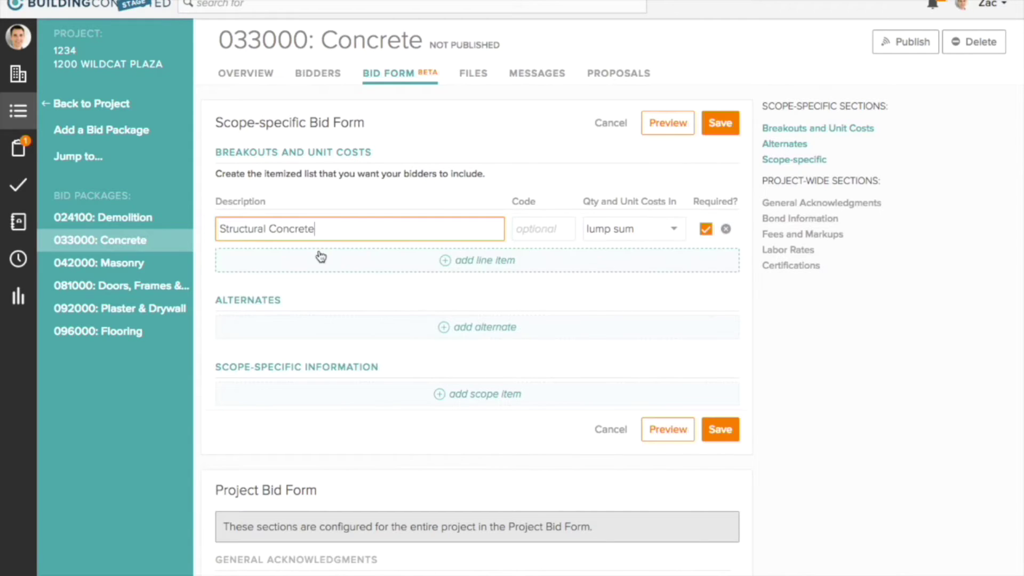
click(634, 236)
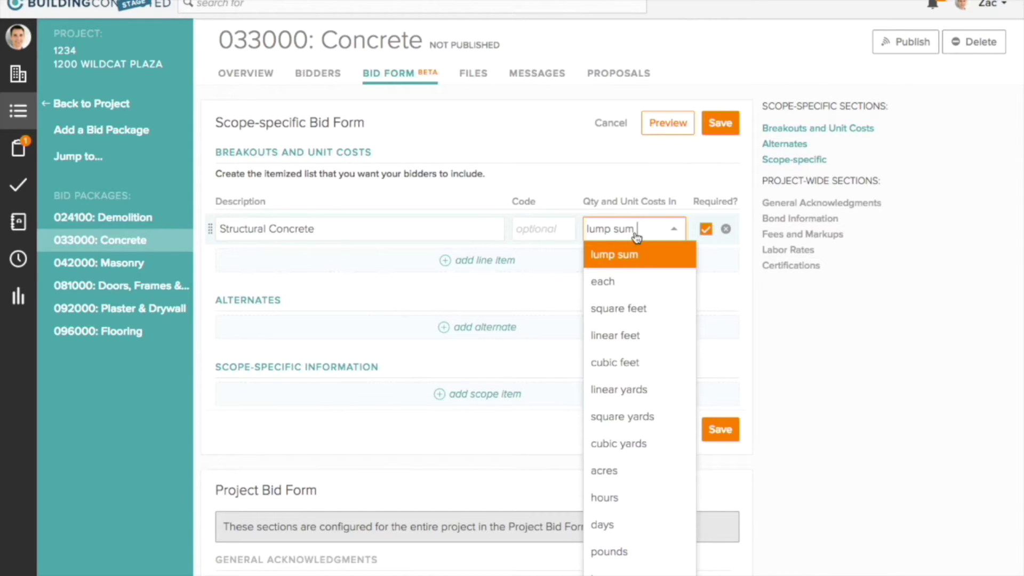
click(620, 443)
- Add Reinforcement Bars priced in linear feet, preview the form, and save it
click(556, 258)
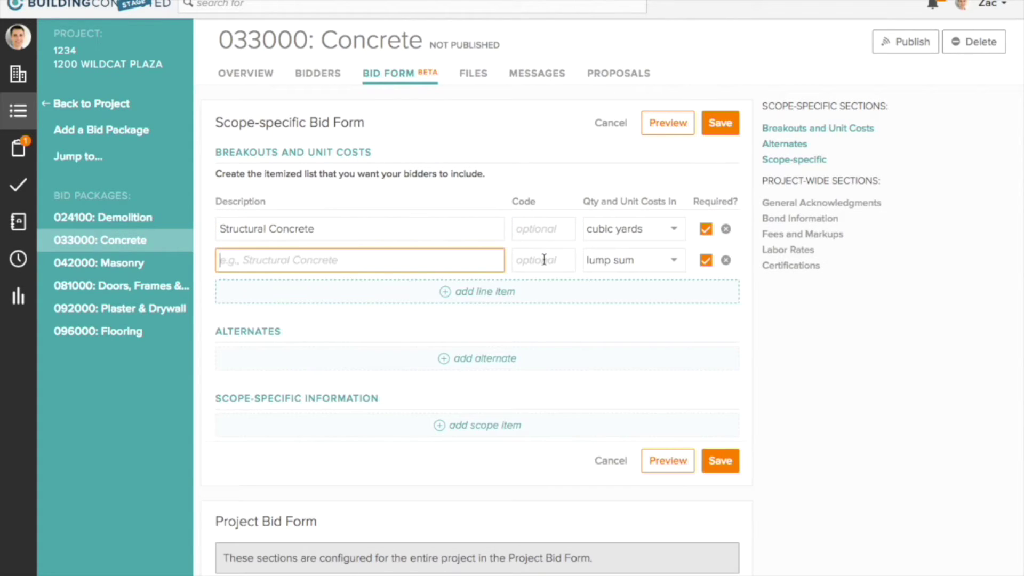
text(Rei)
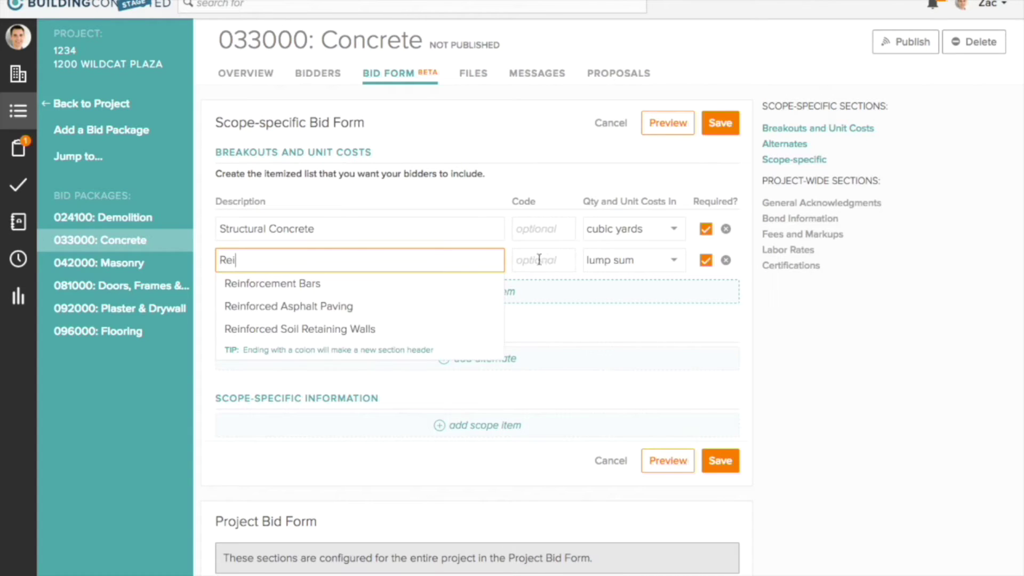
click(407, 292)
click(616, 261)
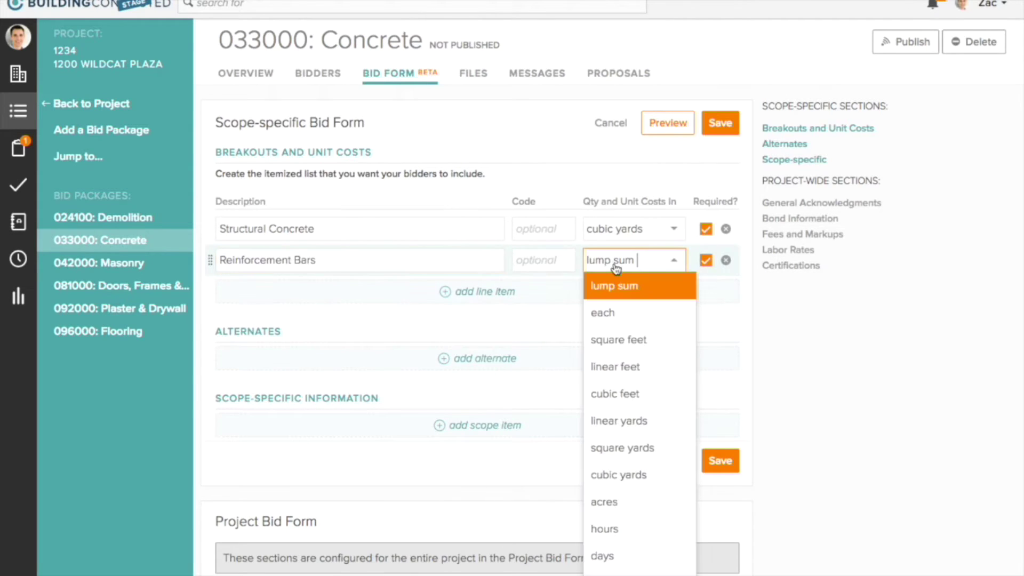
click(616, 367)
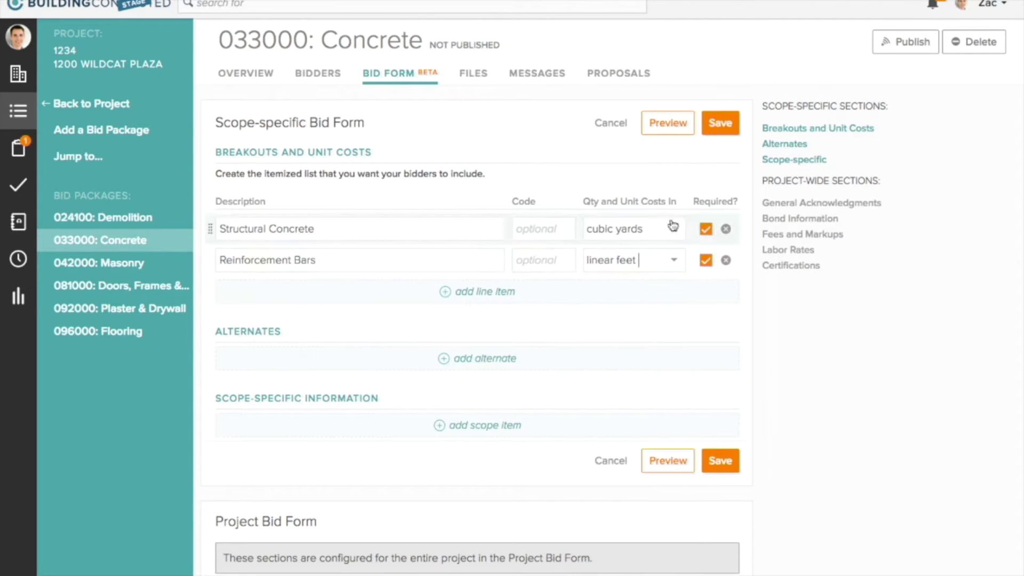
click(670, 123)
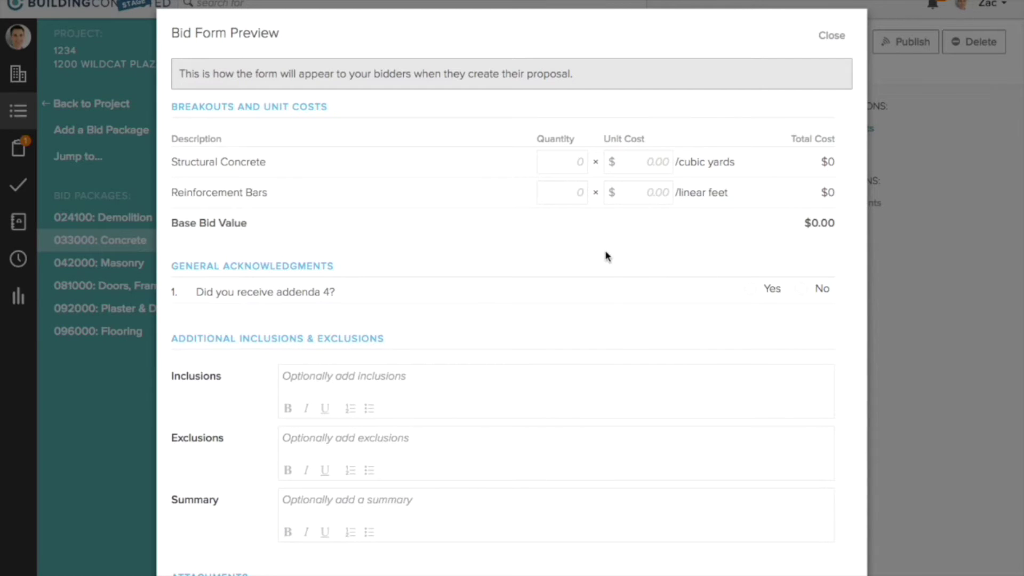
click(832, 37)
click(725, 119)
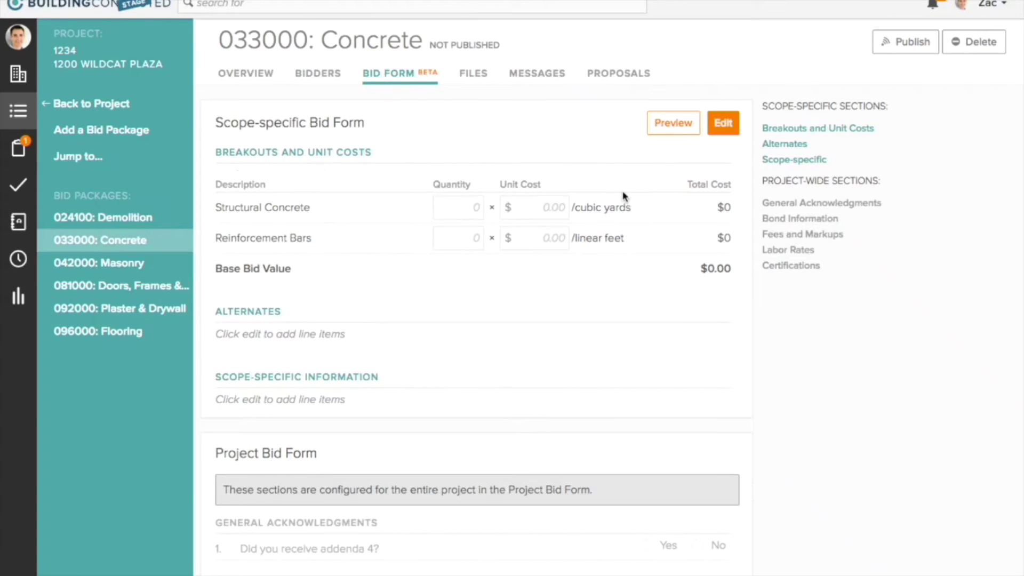
- Publish the Concrete bid package from its Bidders list and confirm sending invitations
click(335, 80)
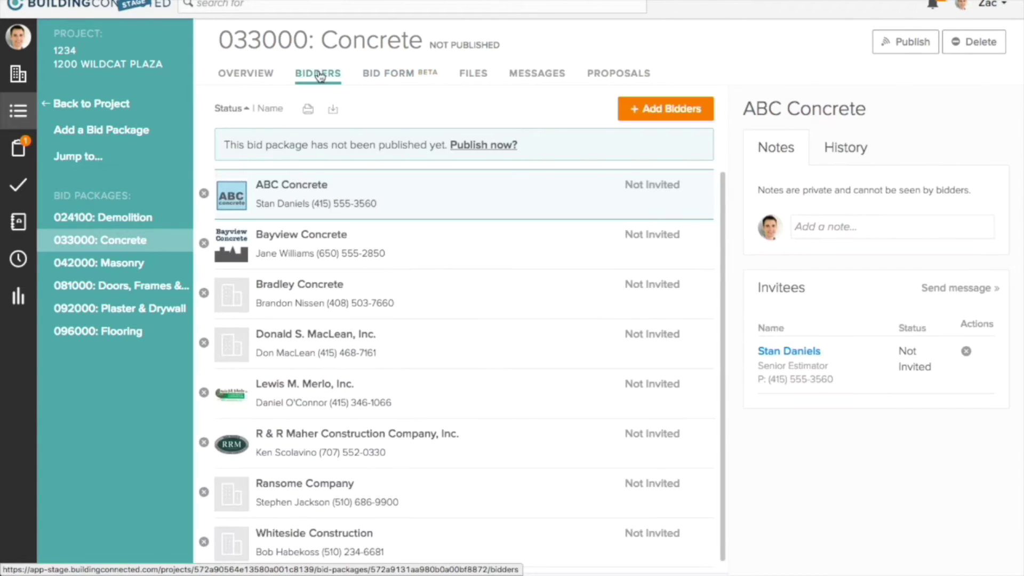
click(481, 151)
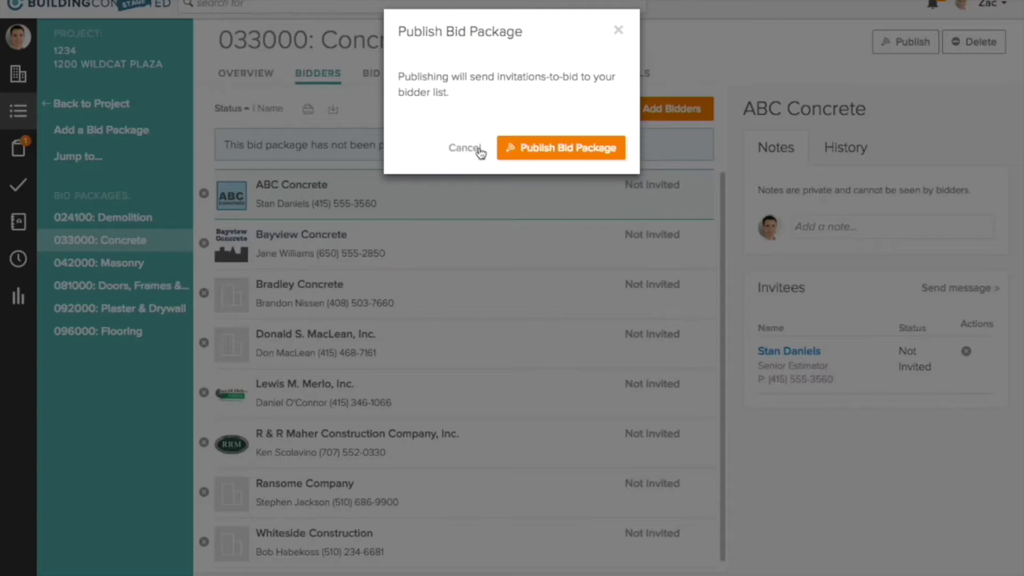
click(545, 151)
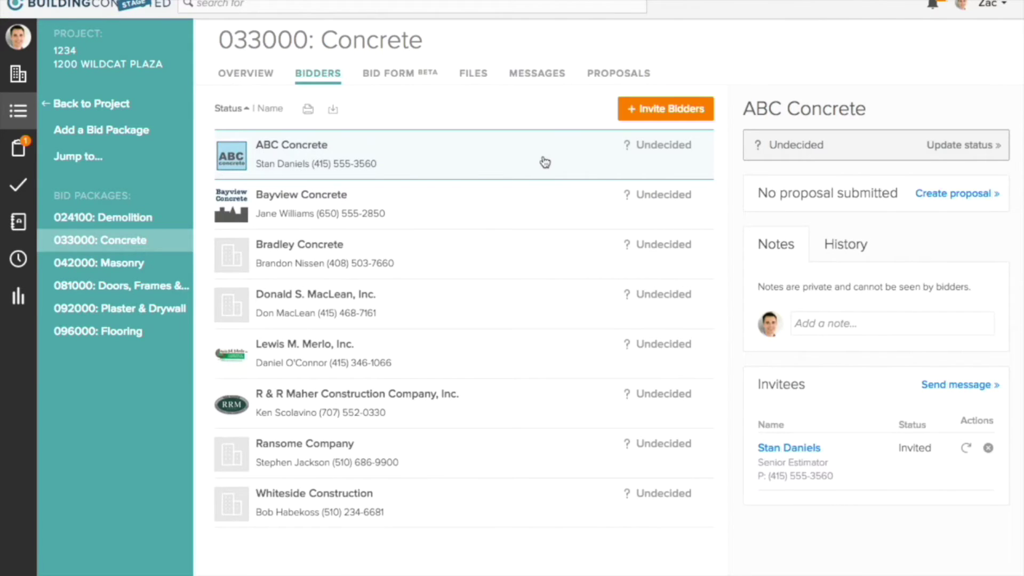
- Price ABC Concrete's proposal: 300 Structural Concrete at 81.50 and 2,650 Reinforcement Bars at .75
click(955, 195)
click(572, 251)
text(300)
key(Tab)
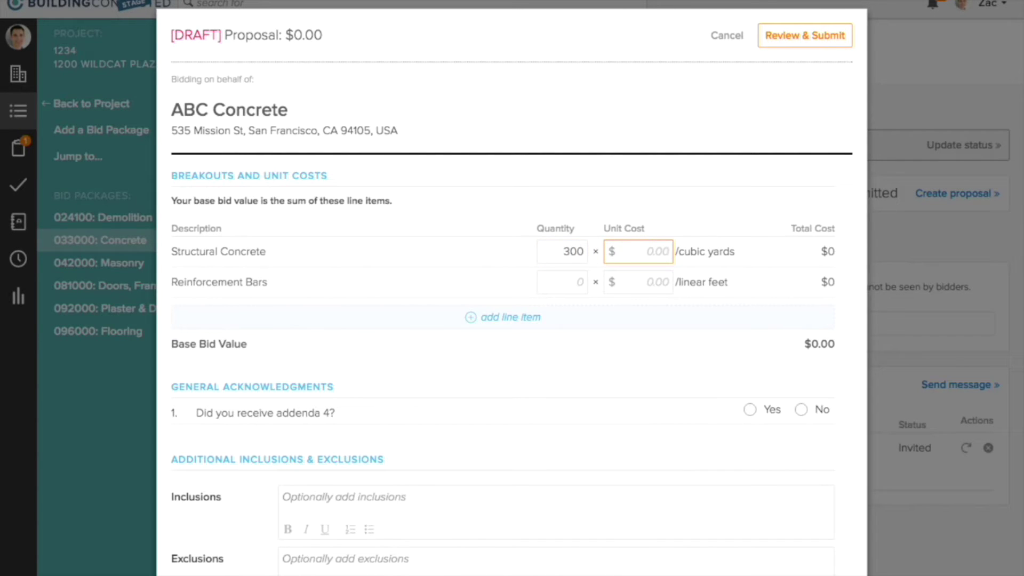
text(81.50)
key(Tab)
text(2,650)
key(Tab)
text(.75)
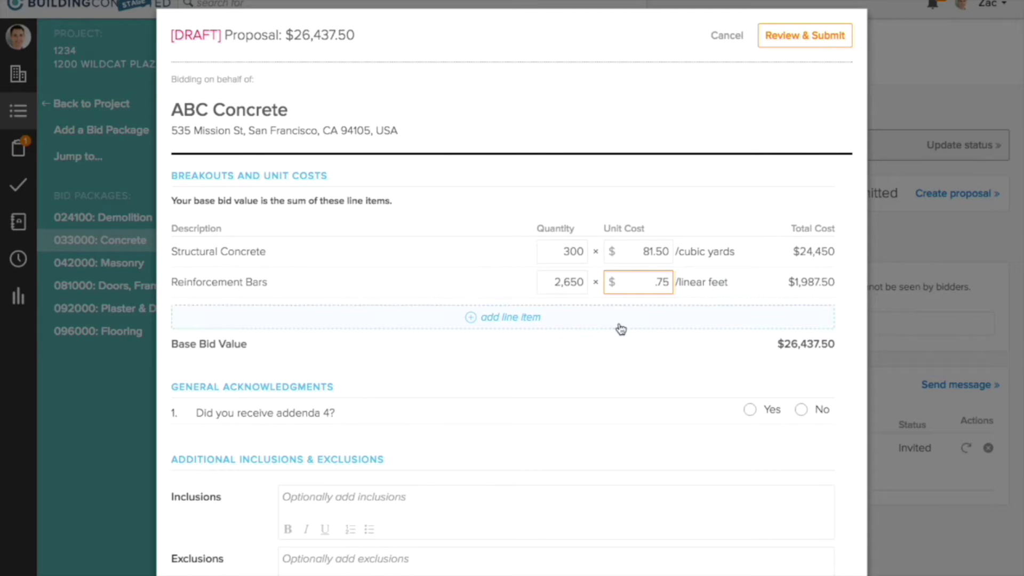
- Answer Yes to addenda 4, add a sales-tax inclusion note, and submit the proposal
click(748, 412)
scroll(702, 407, down, 5)
click(459, 266)
text(Sales tax included)
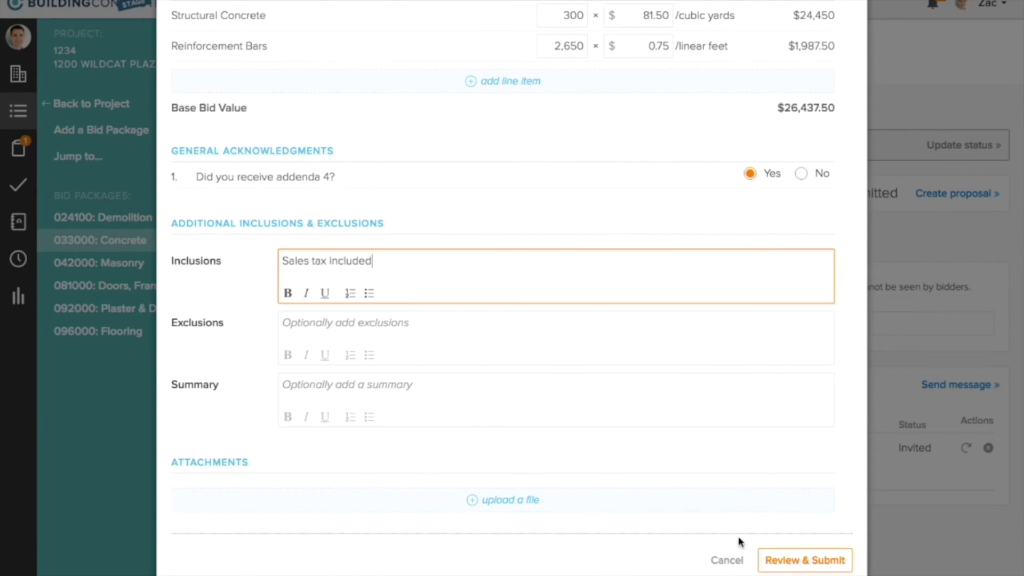
click(805, 560)
click(828, 38)
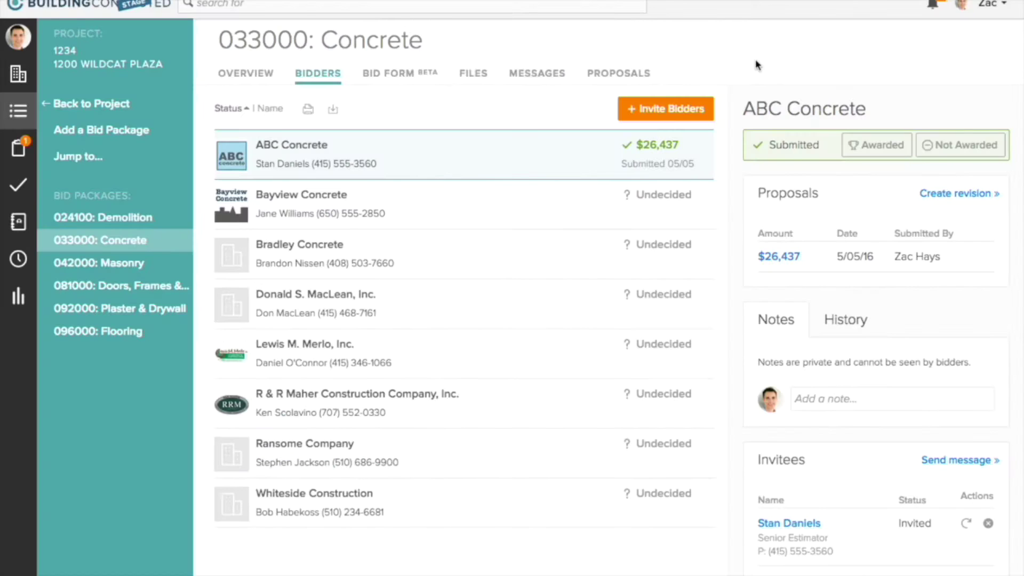
- Review the Concrete package's submitted proposals side by side
click(634, 74)
scroll(584, 284, down, 1)
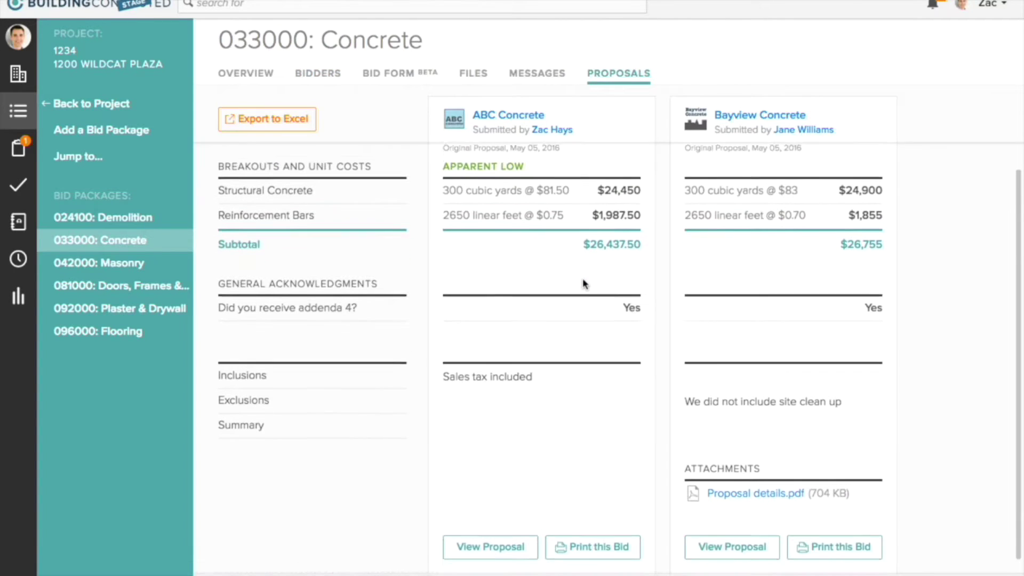
scroll(583, 280, down, 1)
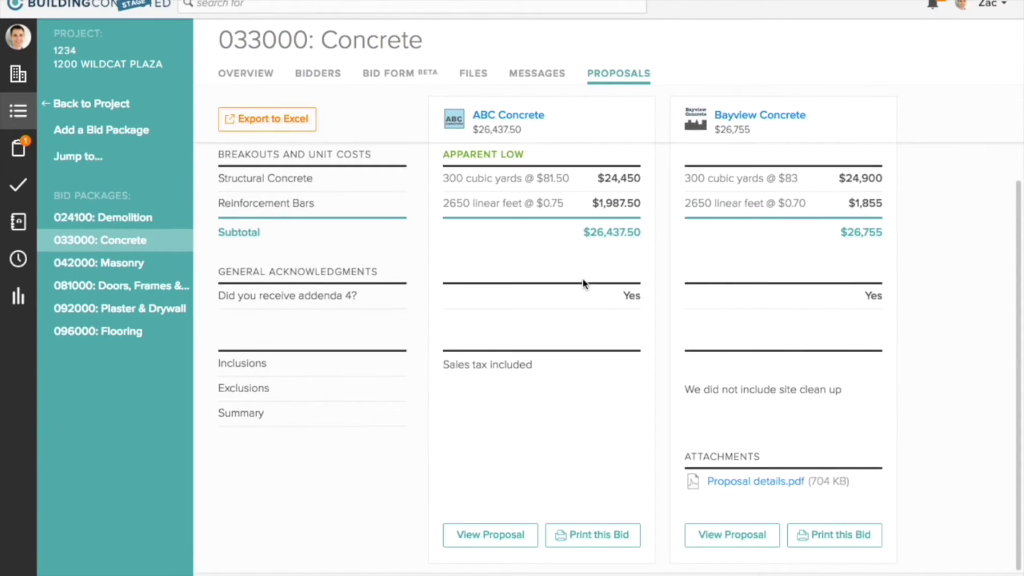
scroll(583, 283, up, 2)
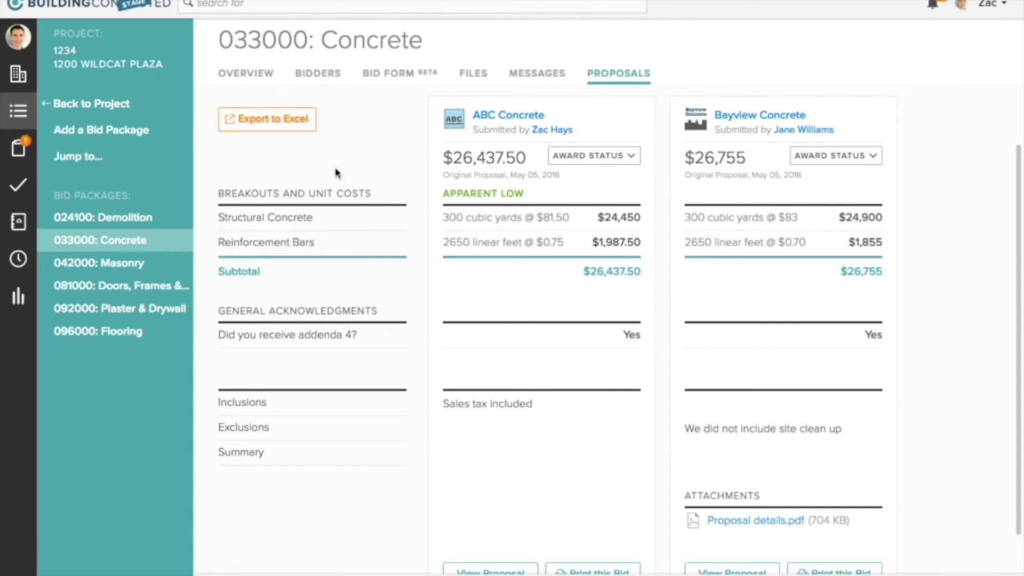
- Export the proposal comparison to Excel and open the downloaded spreadsheet
click(296, 119)
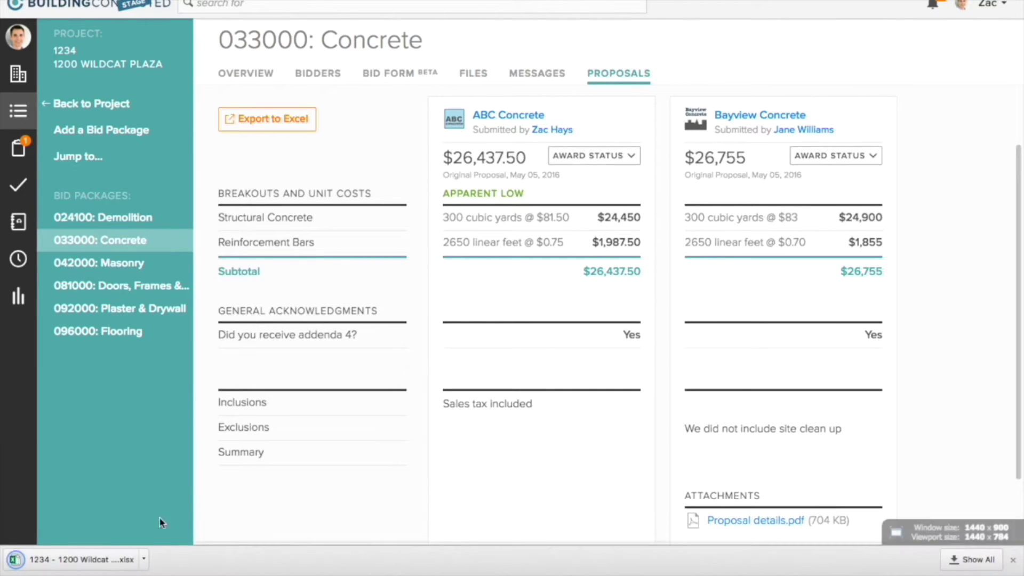
click(143, 559)
click(170, 503)
click(24, 156)
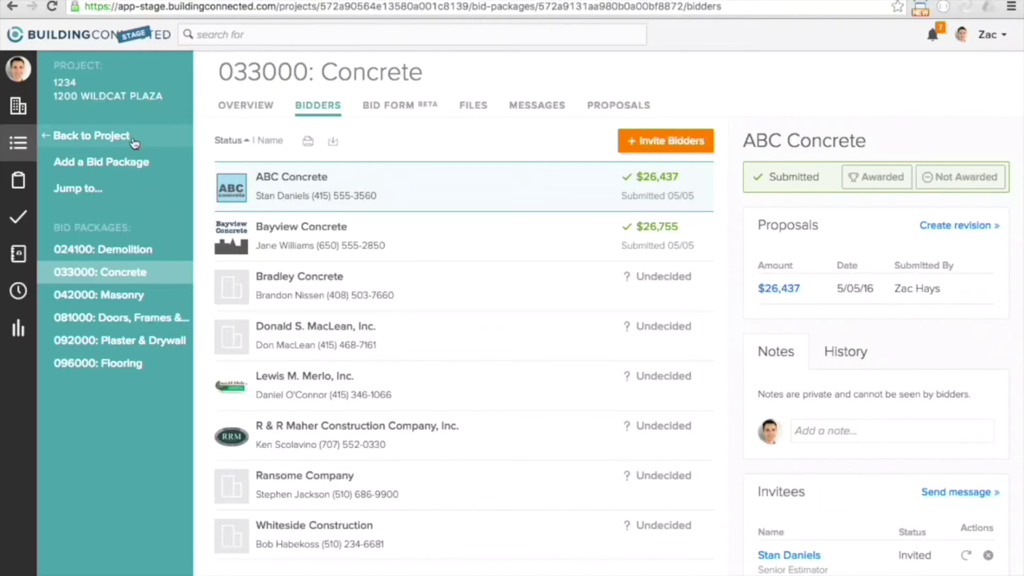
- Create a new bid form template numbered 3333 named New Master Template
click(134, 138)
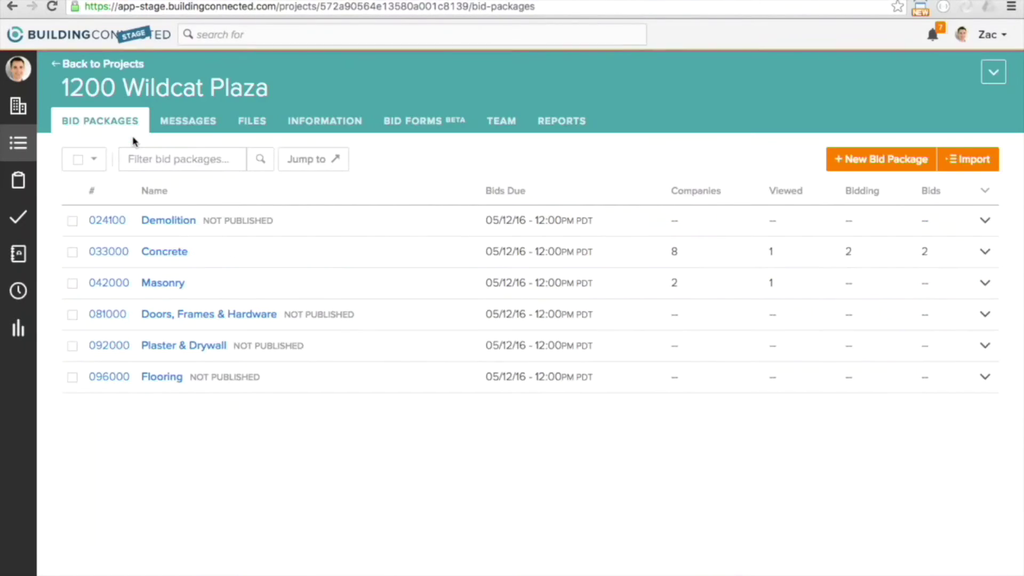
click(121, 64)
click(473, 104)
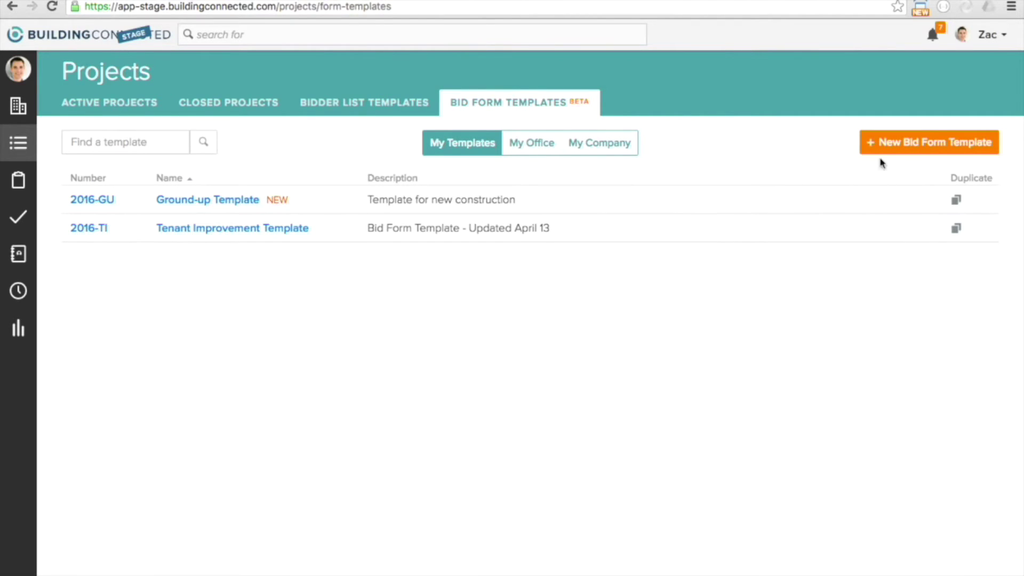
click(882, 142)
text(3333)
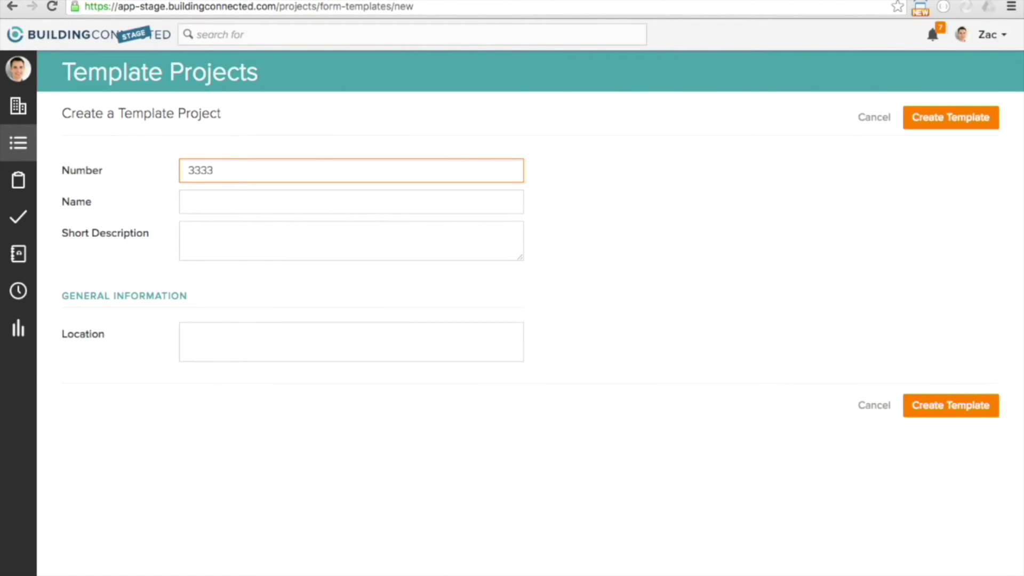
click(189, 202)
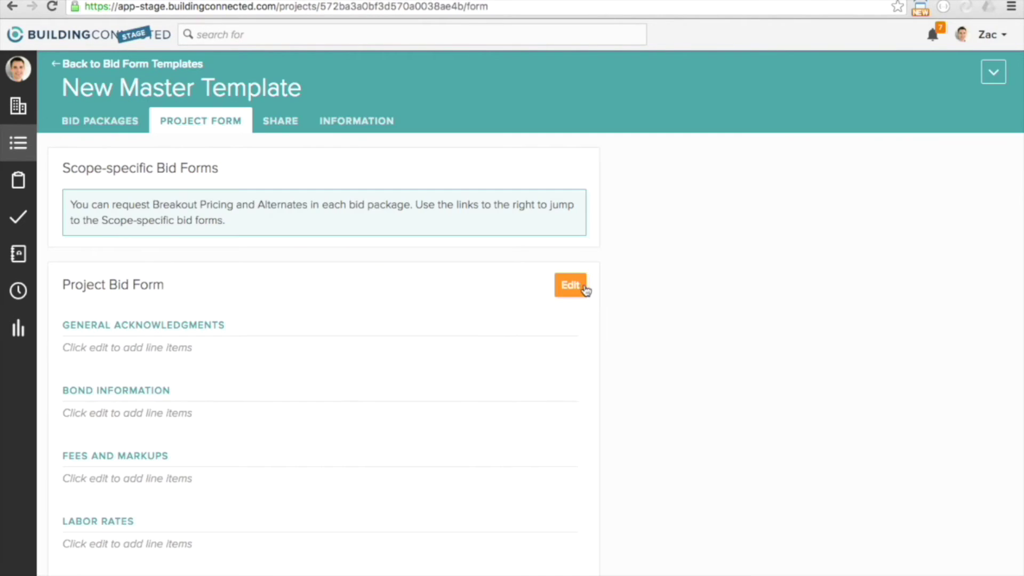
click(573, 285)
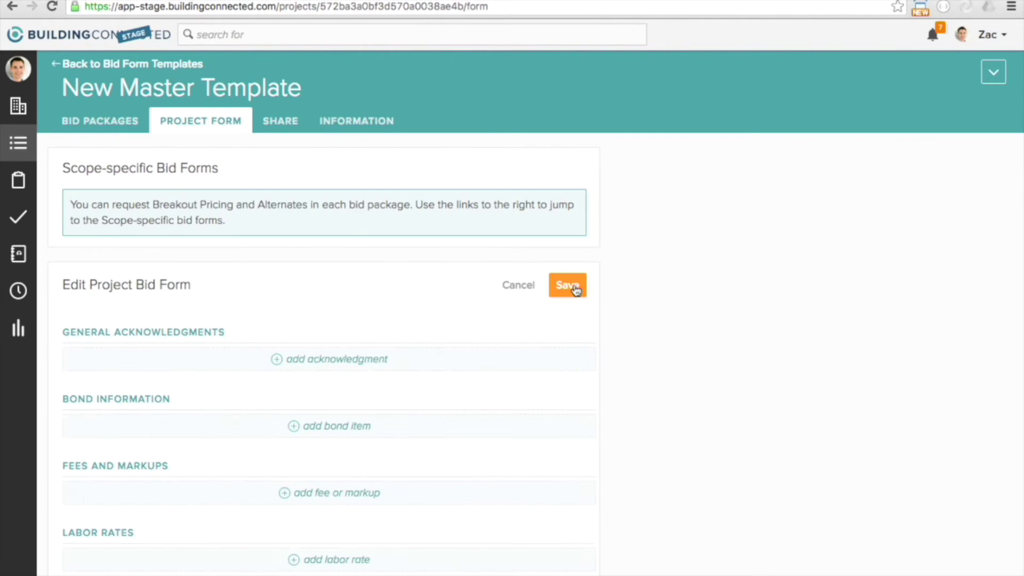
- Add a required sales-tax acknowledgment and a bond-rate percentage question, then save the template's bid form
click(391, 360)
text(Confirm you have included sales tax)
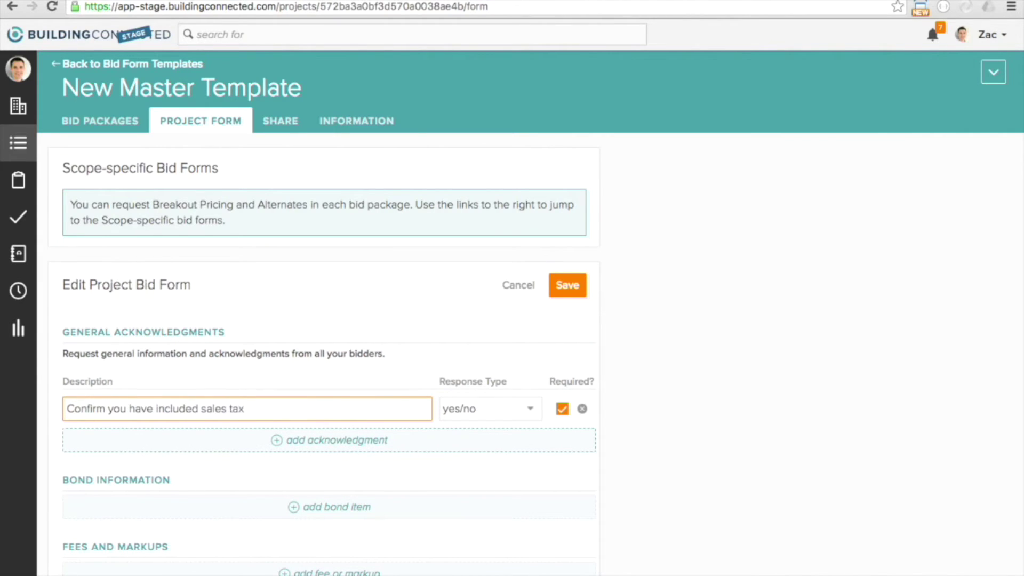
scroll(361, 439, down, 1)
click(306, 496)
text(What is your bond rate?)
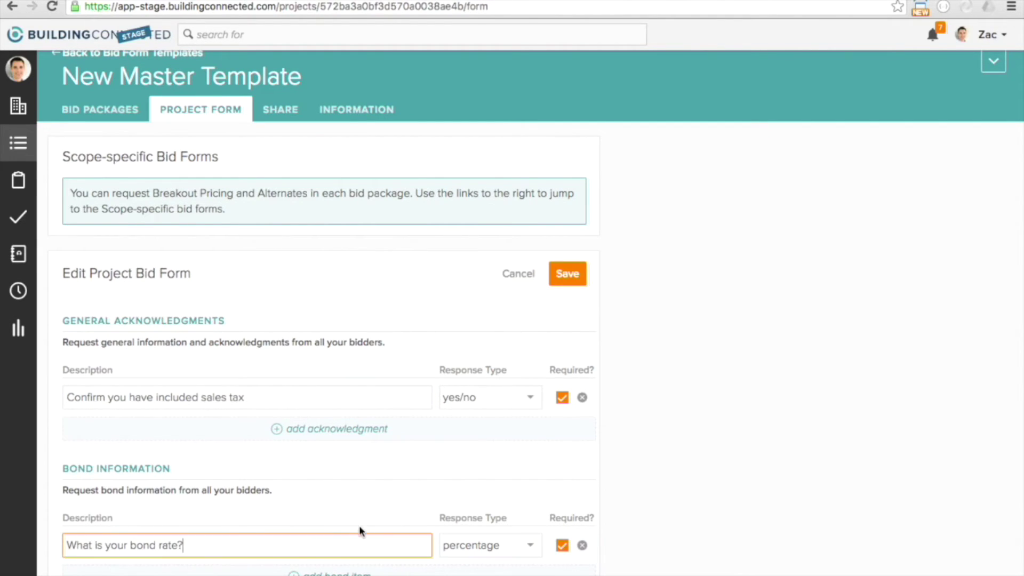
click(569, 277)
click(108, 128)
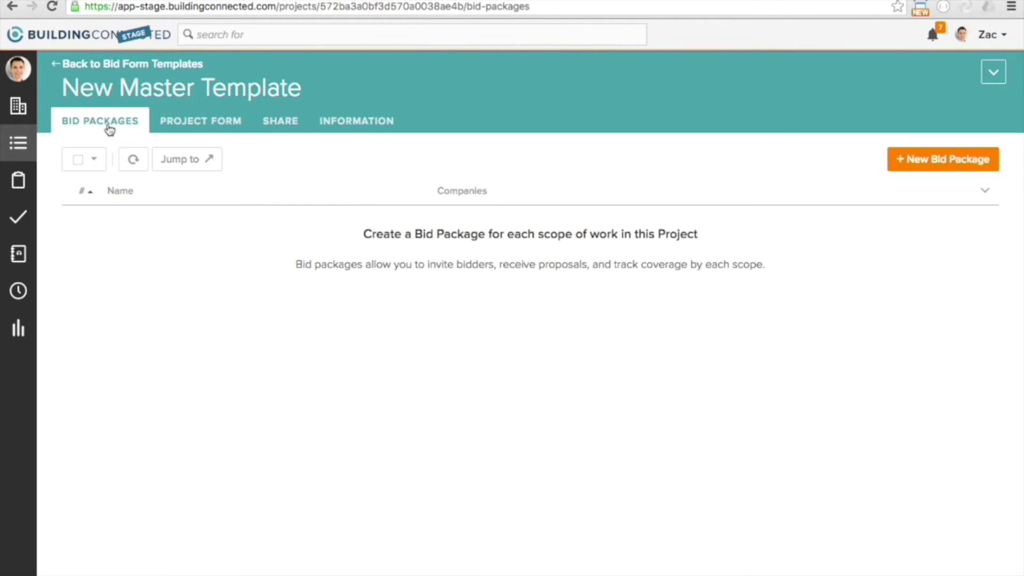
- Add a 033000 Concrete bid package to the template
click(911, 169)
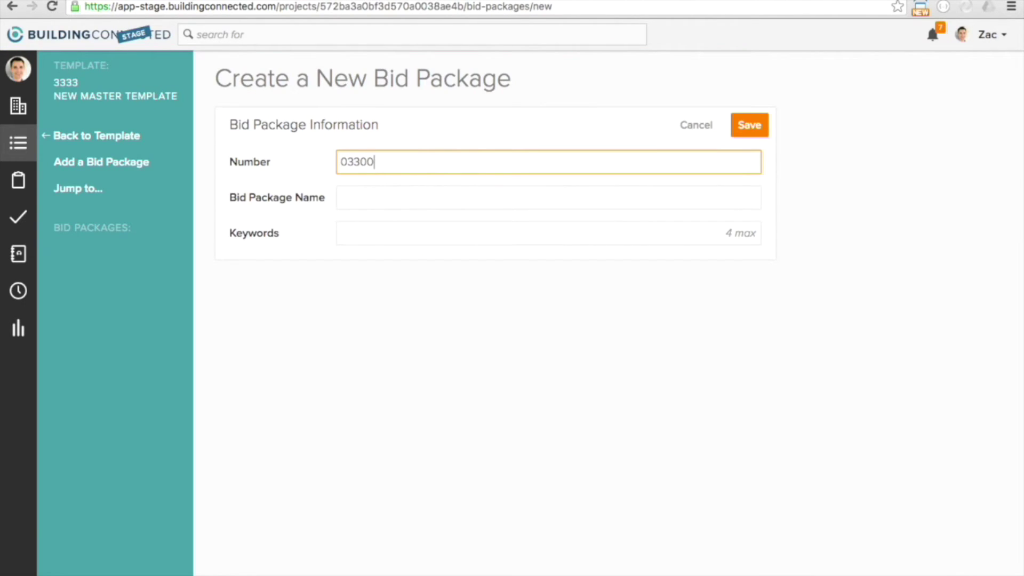
key(Tab)
text(Concrete)
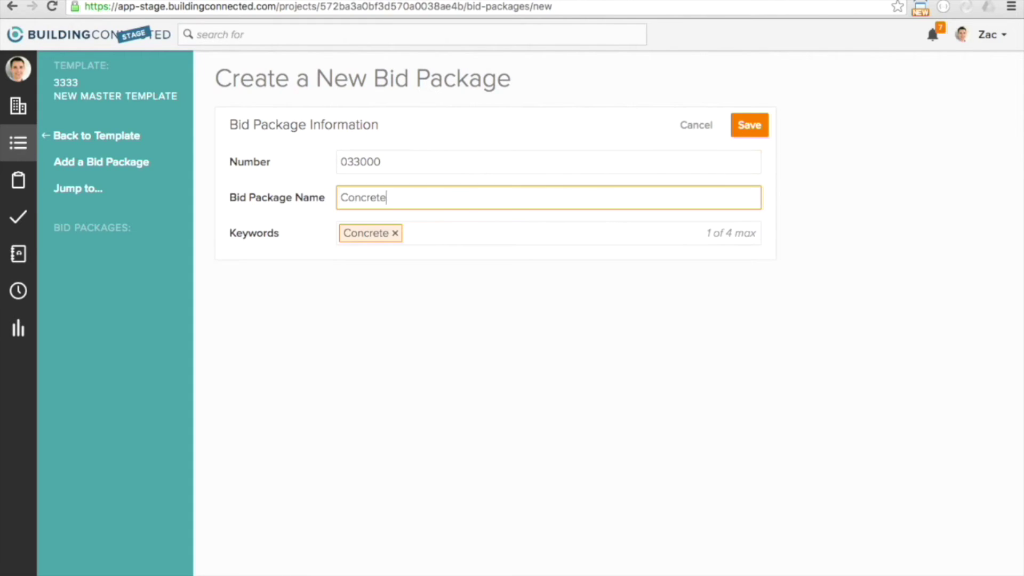
click(749, 125)
- Give the Concrete form Structural Concrete in cubic yards and Reinforcement Bars in linear feet, then save
click(485, 222)
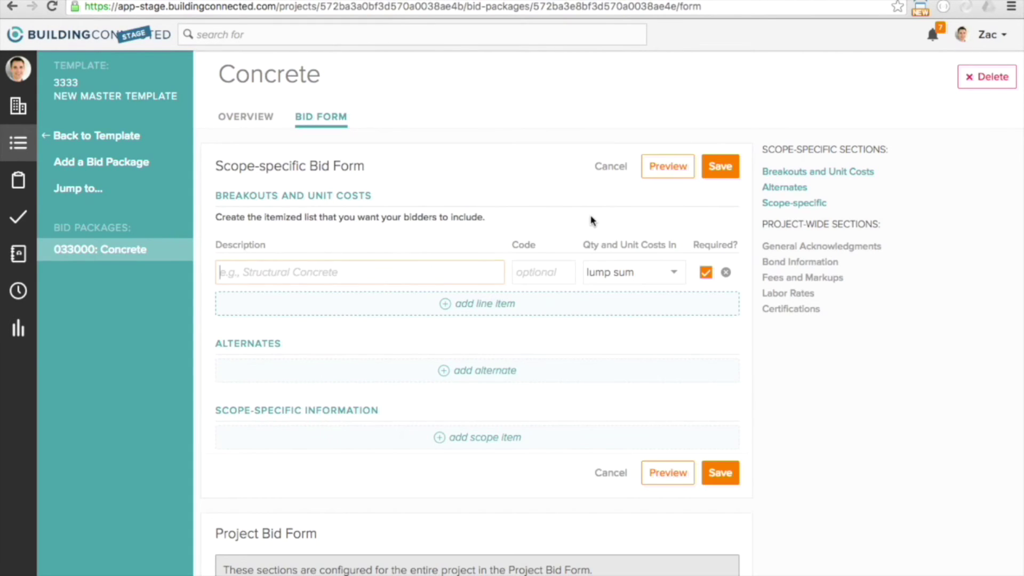
text(Stru)
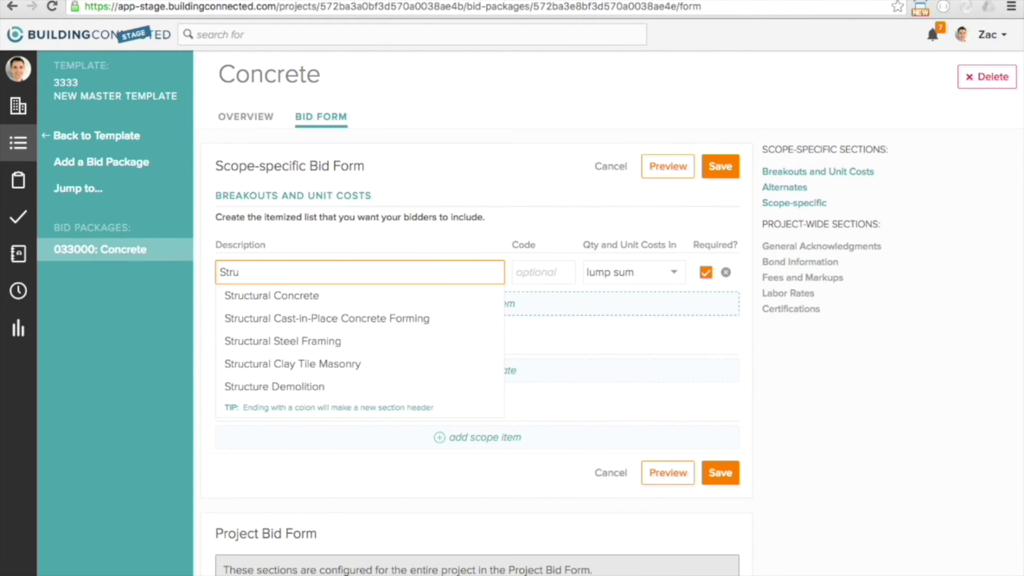
click(366, 294)
click(602, 273)
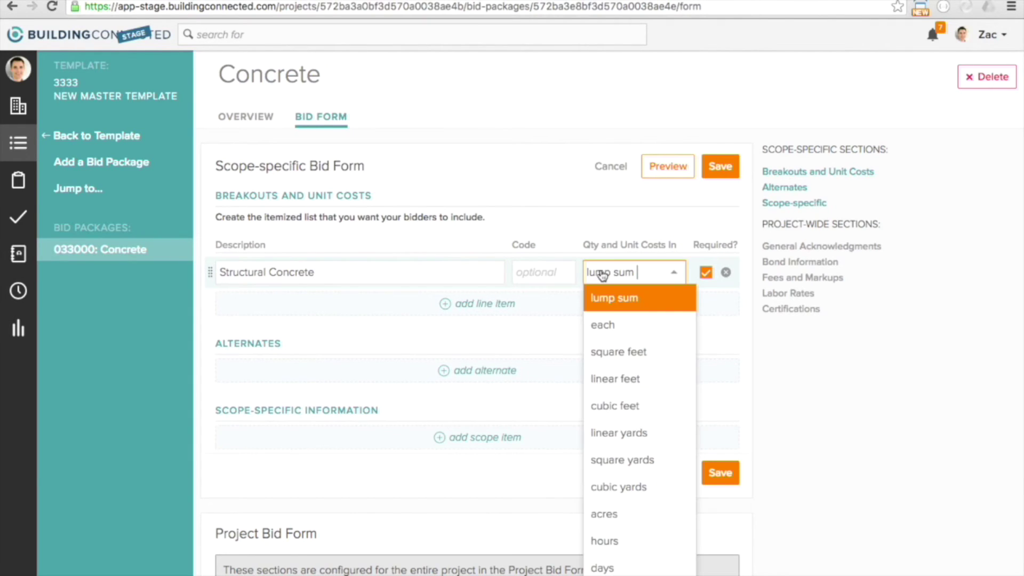
click(624, 488)
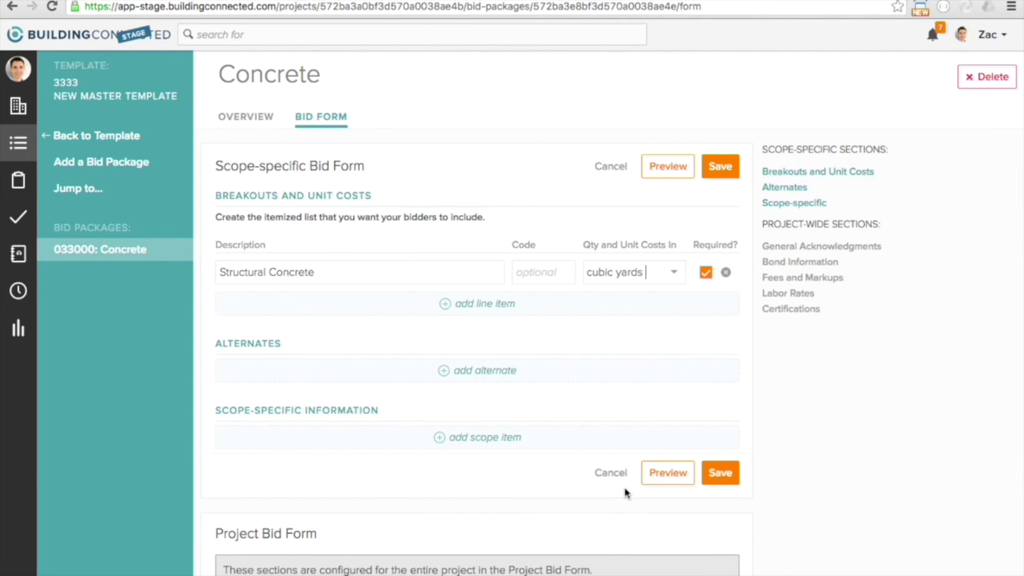
click(433, 314)
text(re)
click(397, 327)
click(631, 305)
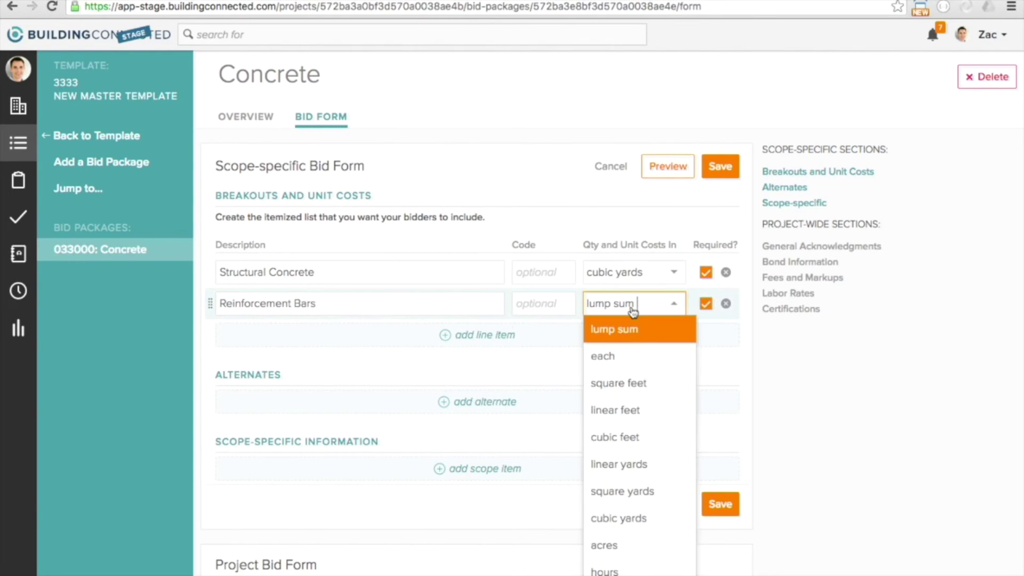
click(642, 417)
click(718, 167)
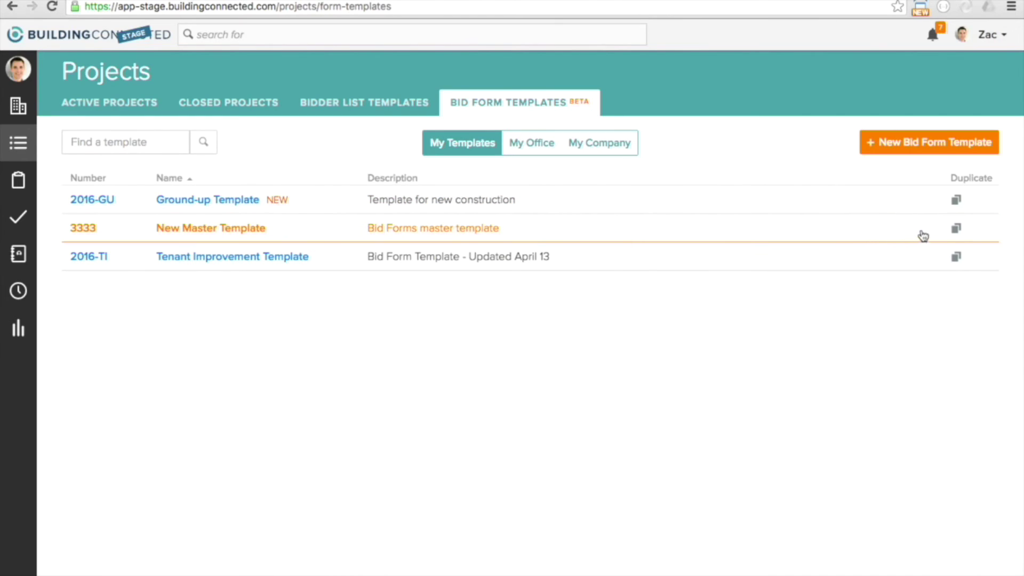
- Duplicate the New Master Template as project 4140b, entering a name starting 'My new'
click(957, 229)
text(4140b)
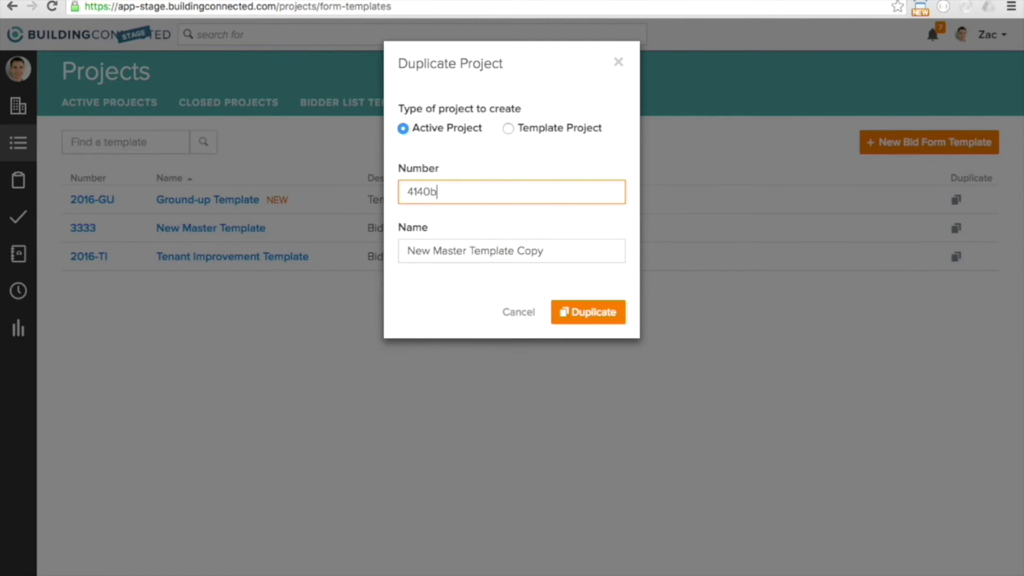
key(Tab)
text(My new)
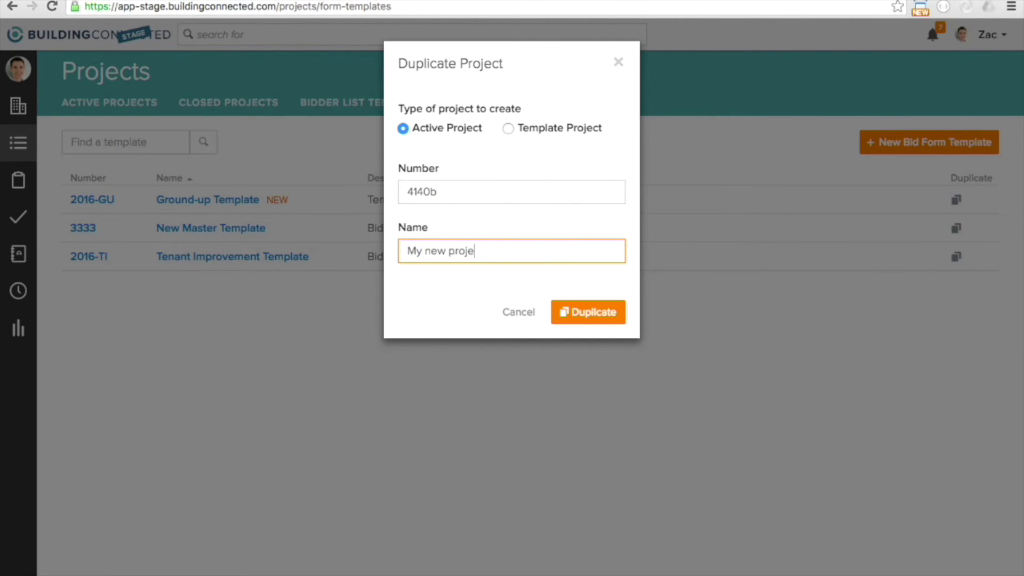